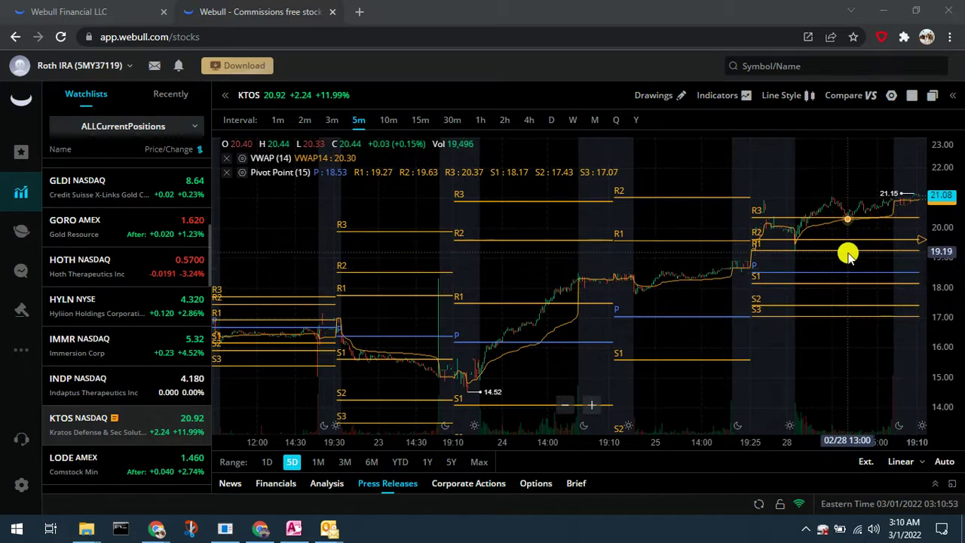
- Edit the KTOS price alert on the chart to trigger below 20.36 and save it
mouse_move(922, 242)
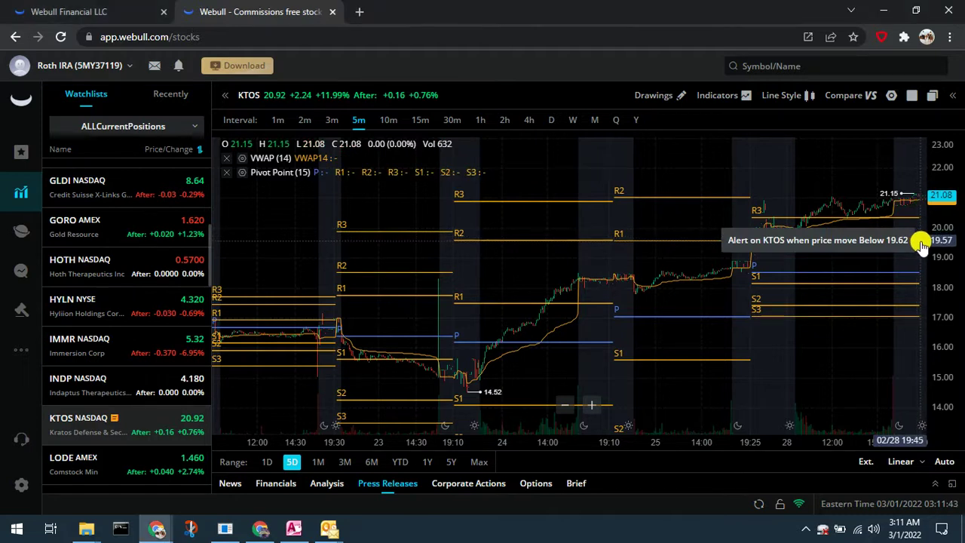
left_click(921, 242)
left_click(547, 240)
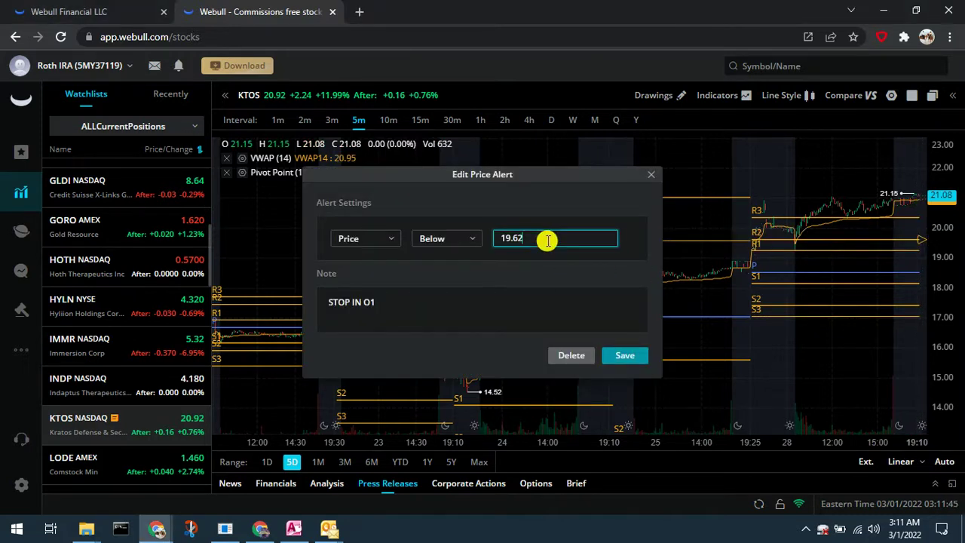
left_click_drag(547, 240, 482, 241)
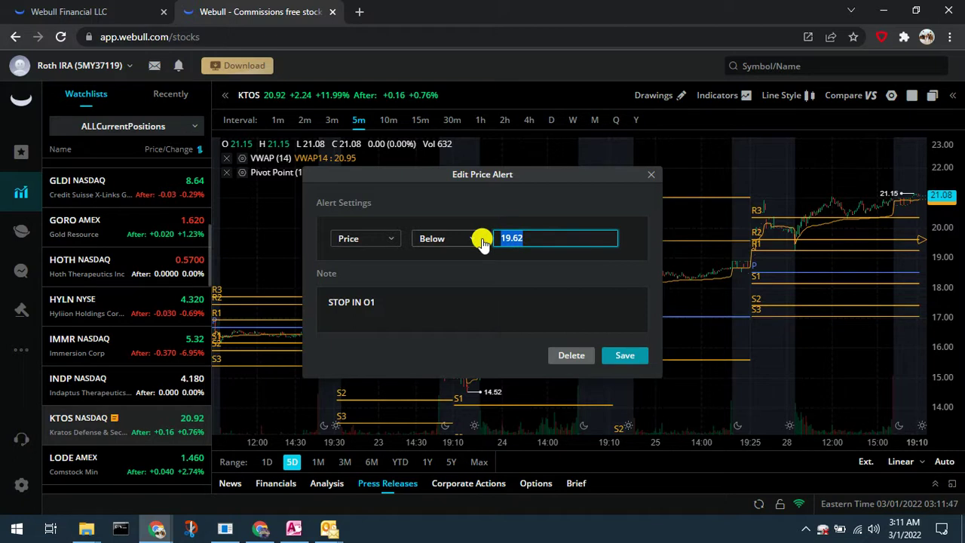
type("20.36")
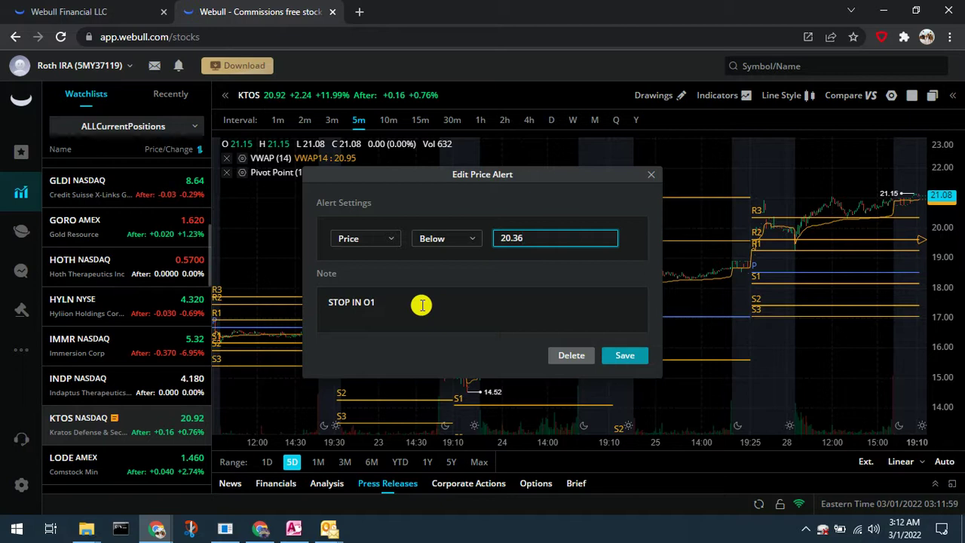
left_click(624, 355)
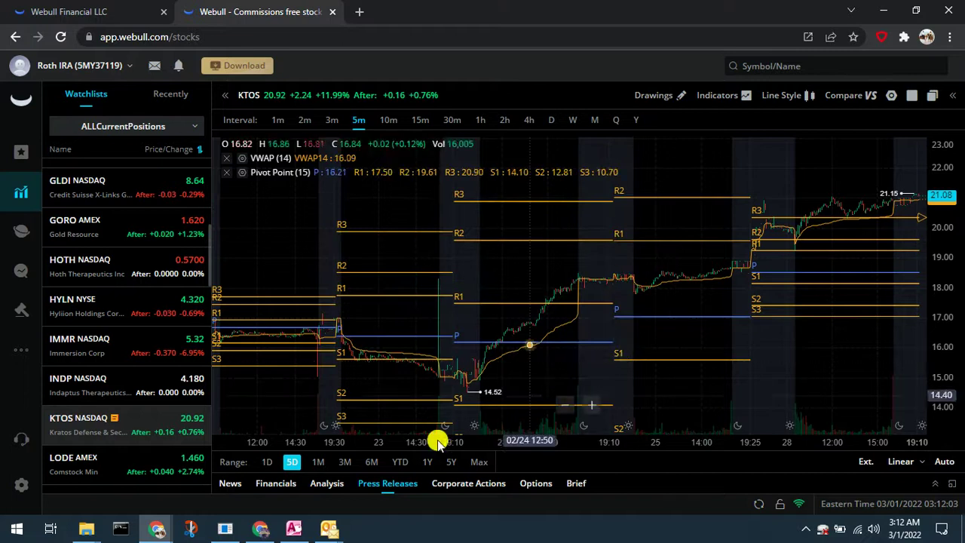
- Switch to Power E*TRADE to review the recent orders and return to the Webull KTOS chart
left_click(159, 530)
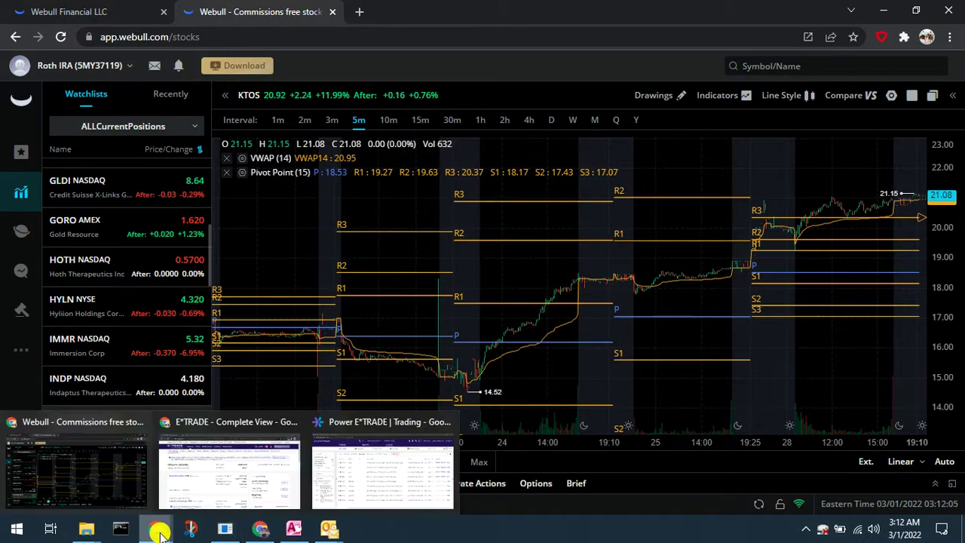
left_click(375, 419)
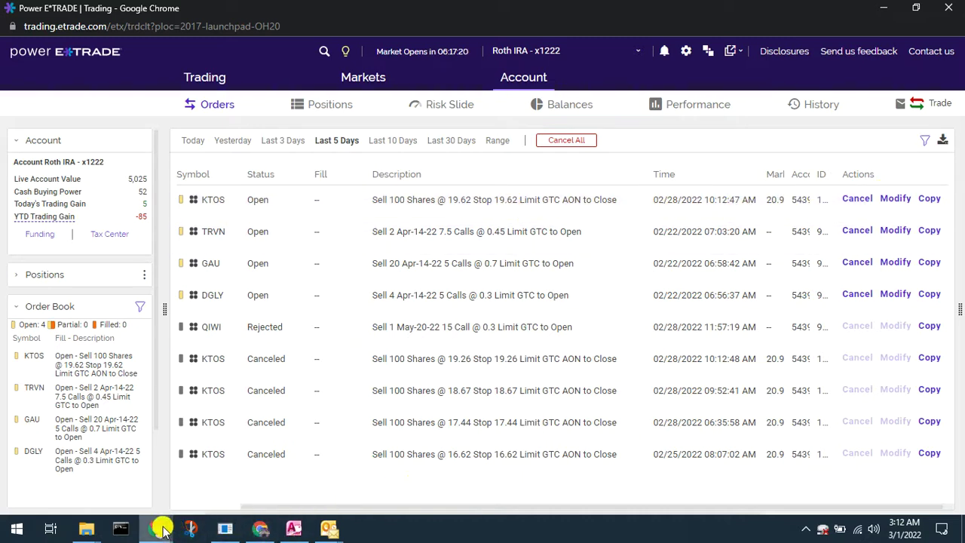
mouse_move(161, 526)
left_click(115, 490)
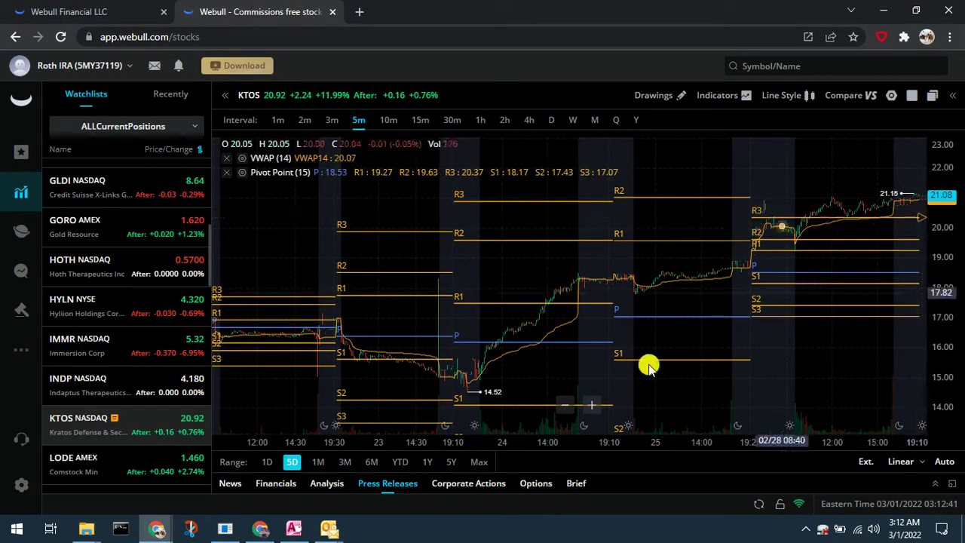
- Switch to Power E*TRADE and modify the open KTOS sell order to a 20.36 stop trigger and 20.36 limit price
mouse_move(156, 532)
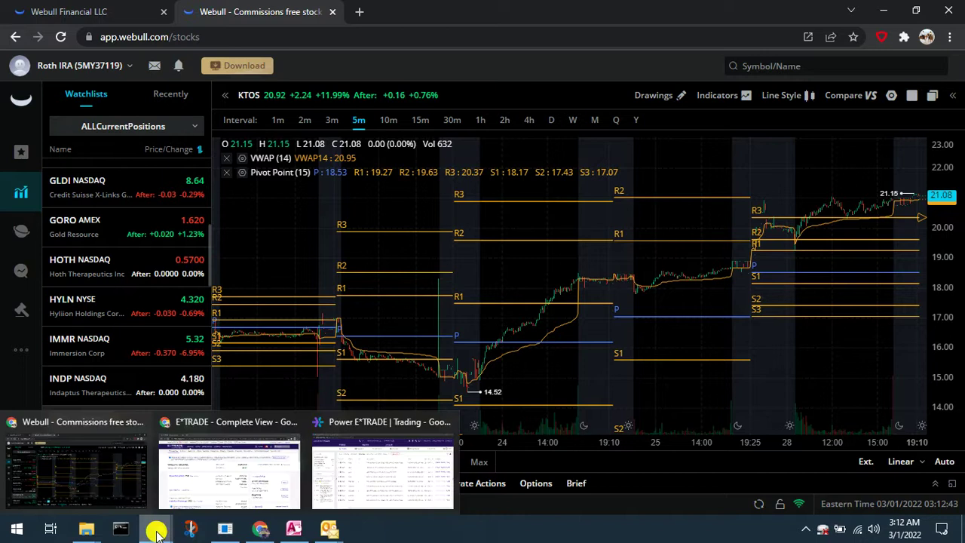
left_click(373, 426)
left_click(373, 426)
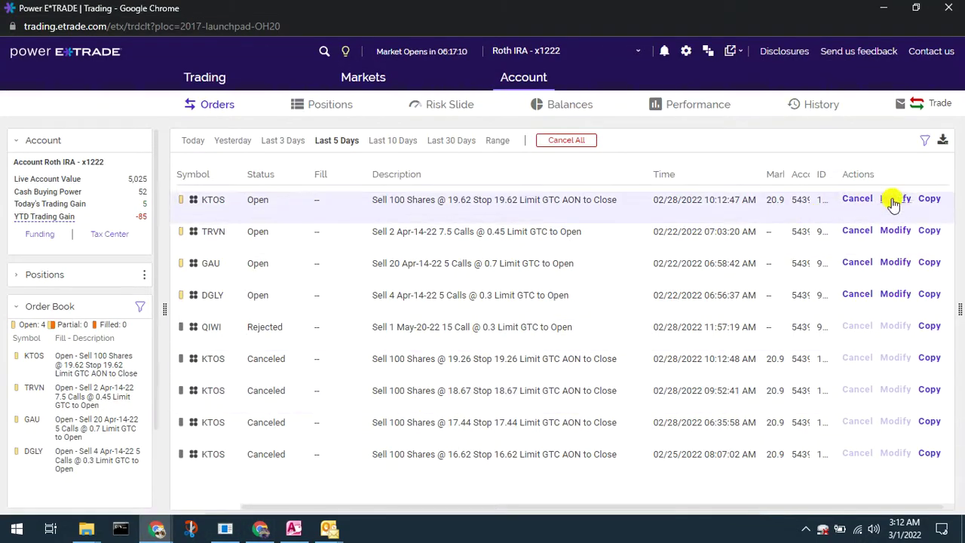
left_click(897, 199)
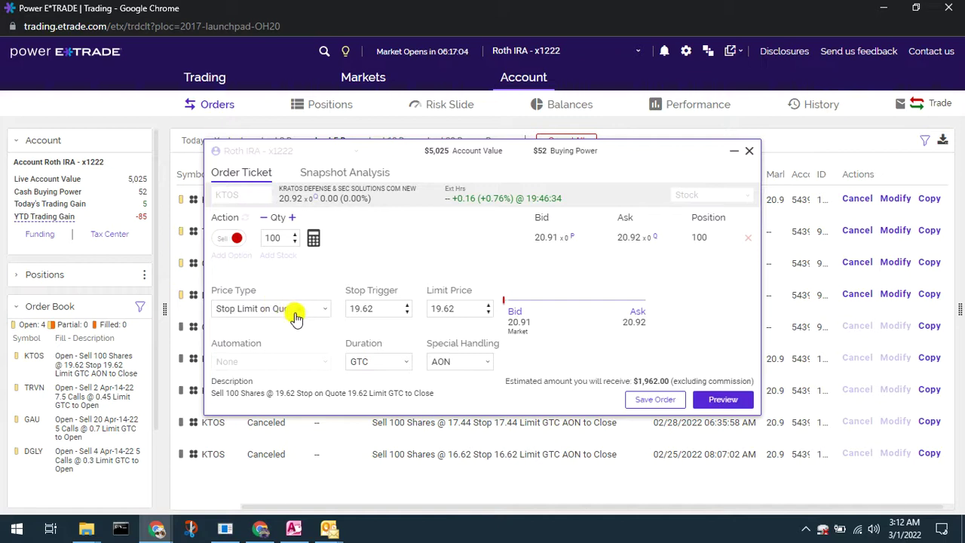
double_click(381, 309)
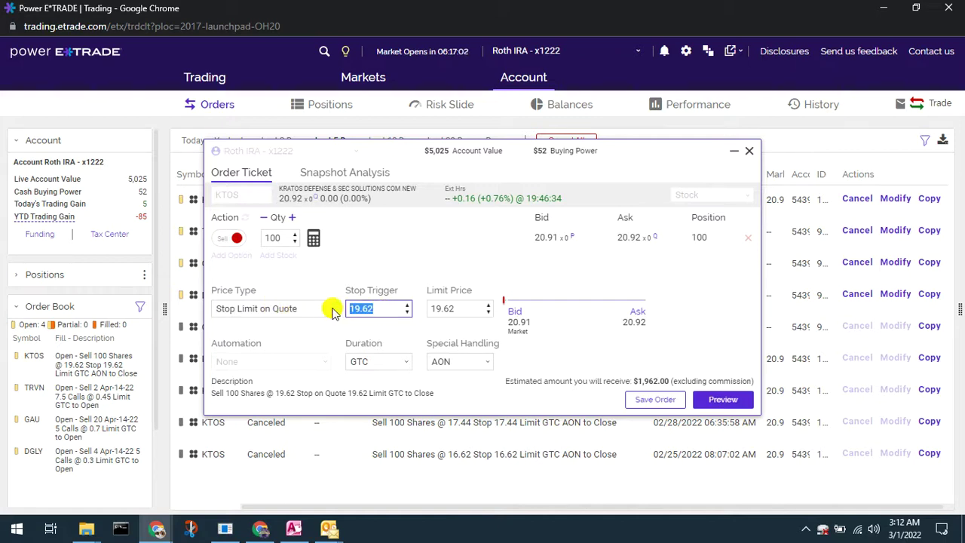
type("20.36")
double_click(457, 309)
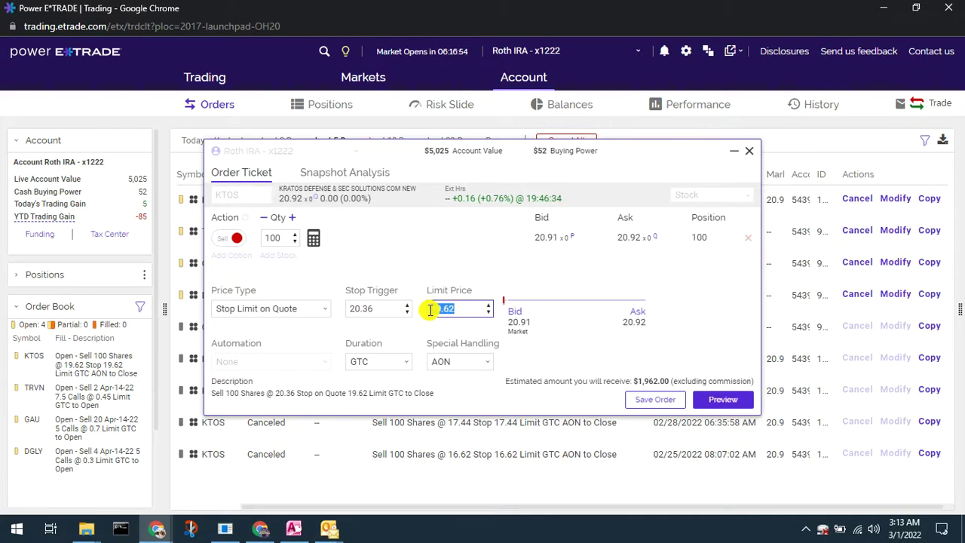
type("20.36")
left_click(429, 309)
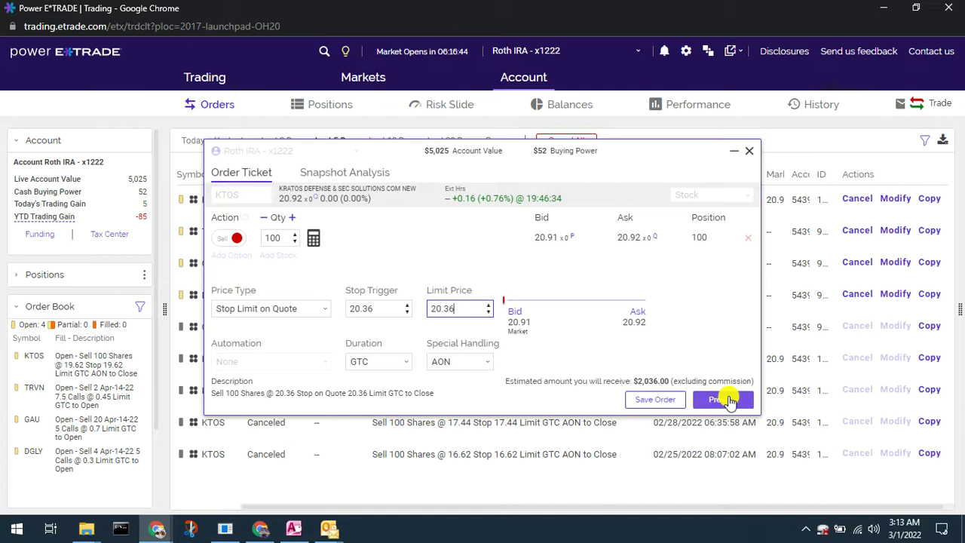
- Preview and send the modified KTOS sell order and check it in the orders list
left_click(725, 399)
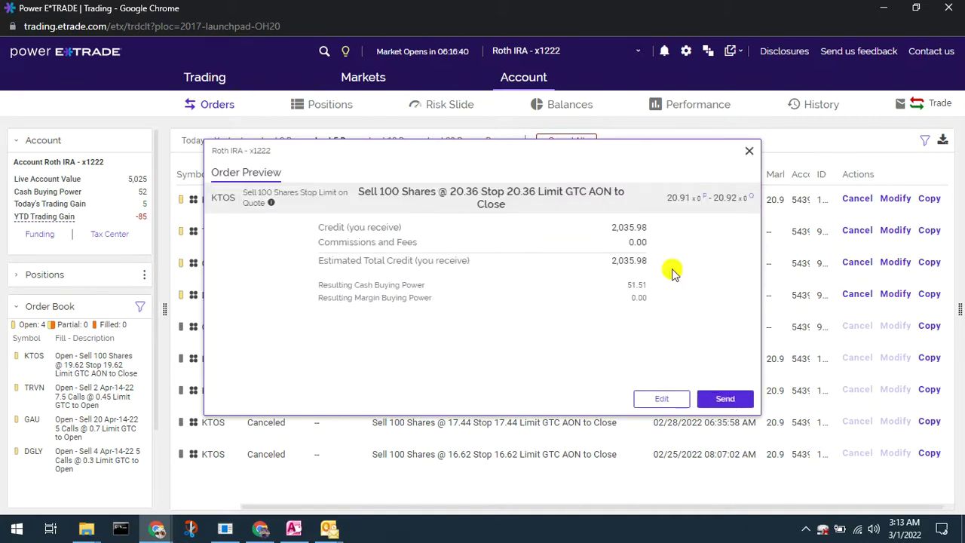
left_click(740, 396)
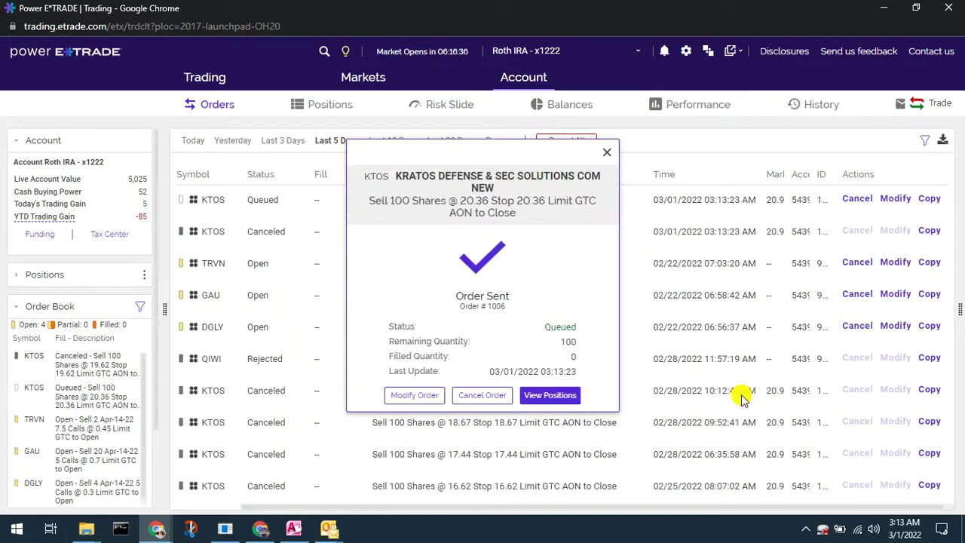
left_click(560, 395)
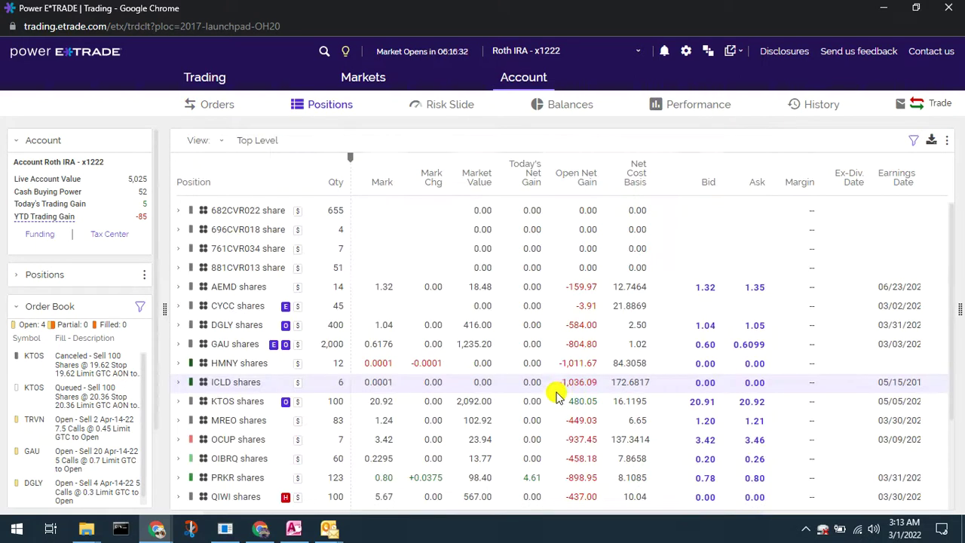
left_click(219, 108)
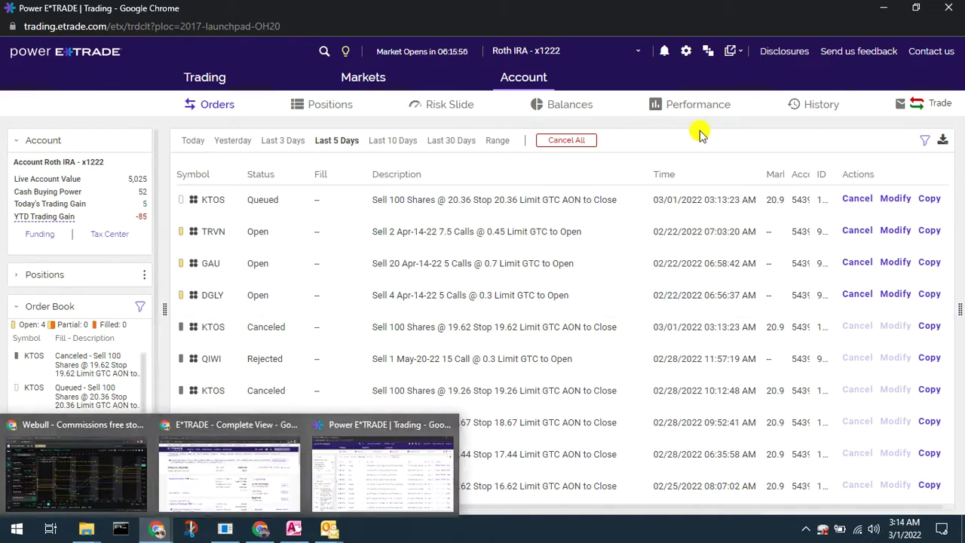
- Open an order ticket to close the PRKR position from the positions list
left_click(320, 105)
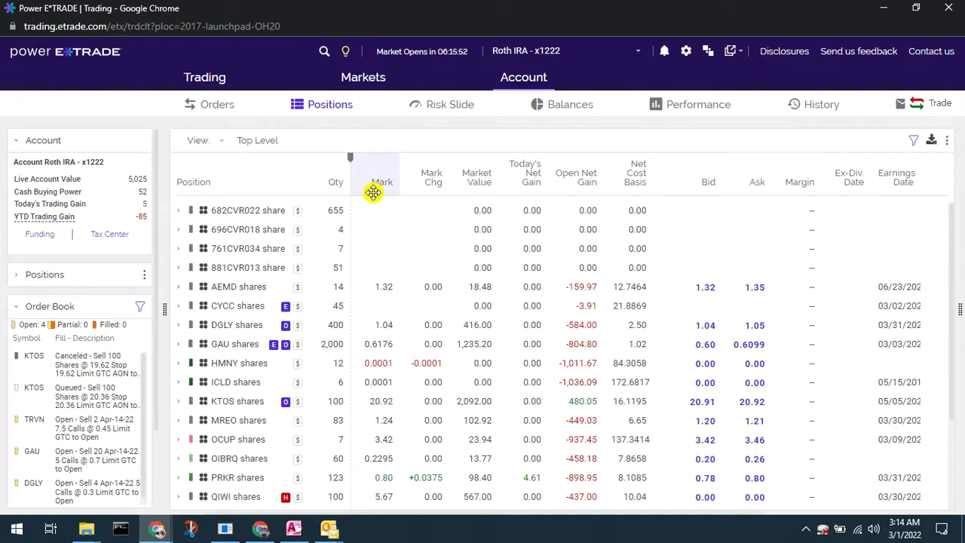
scroll(344, 315, "down", 3)
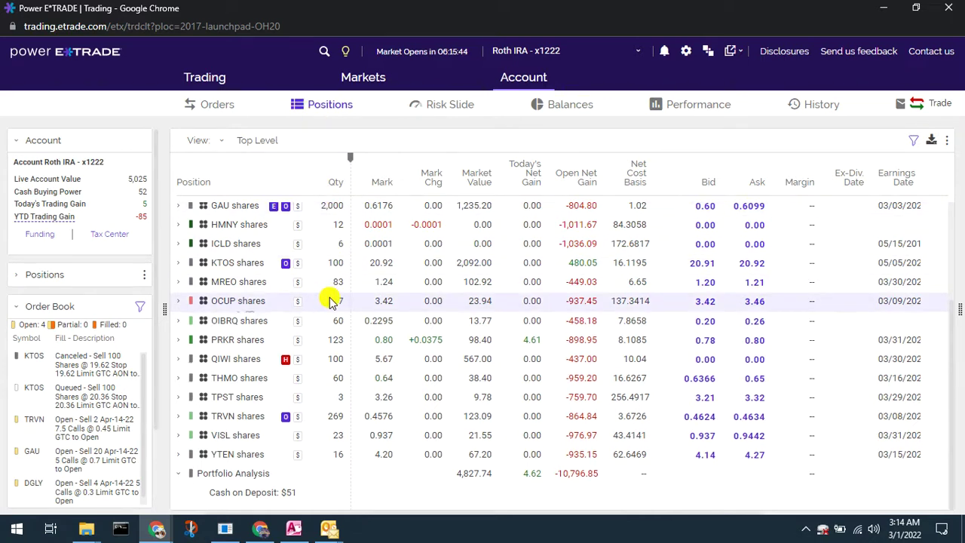
mouse_move(329, 299)
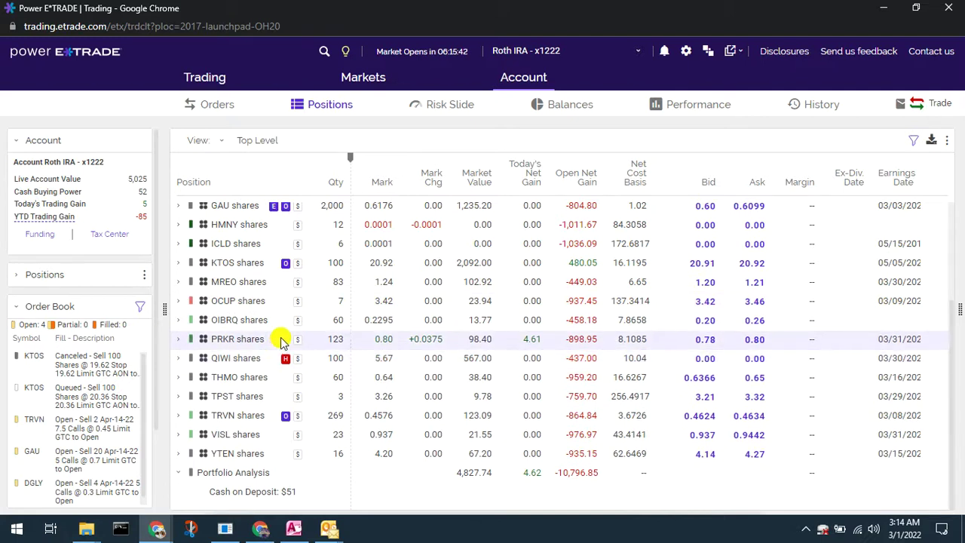
mouse_move(282, 341)
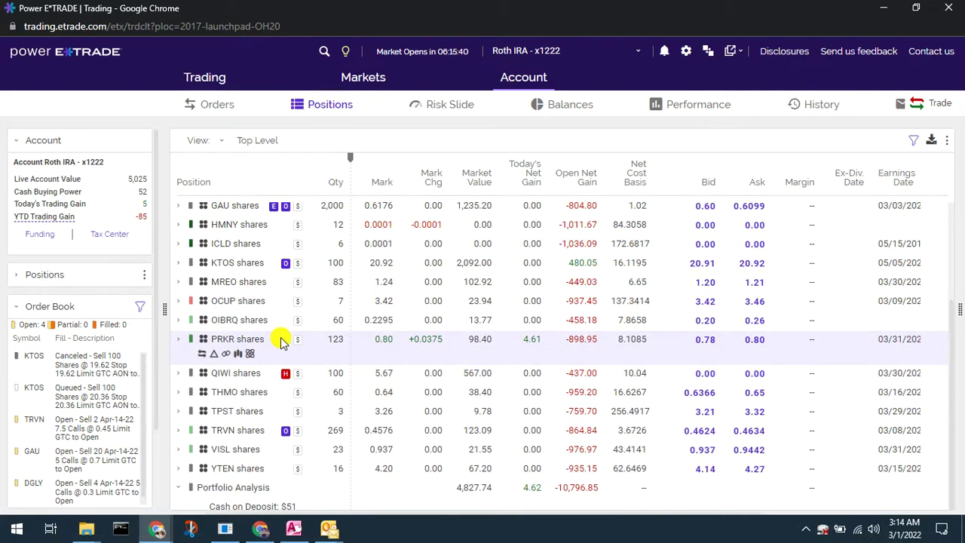
left_click(280, 340)
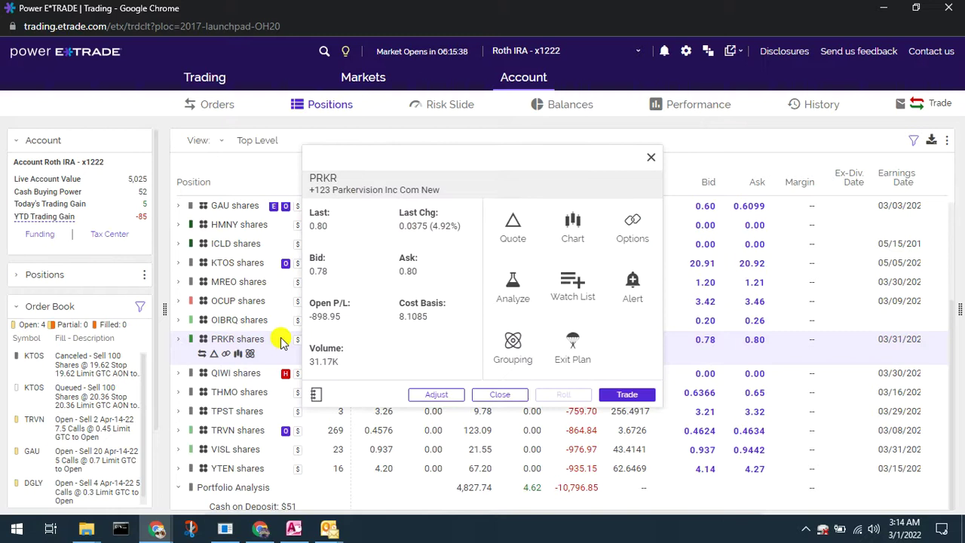
left_click(498, 394)
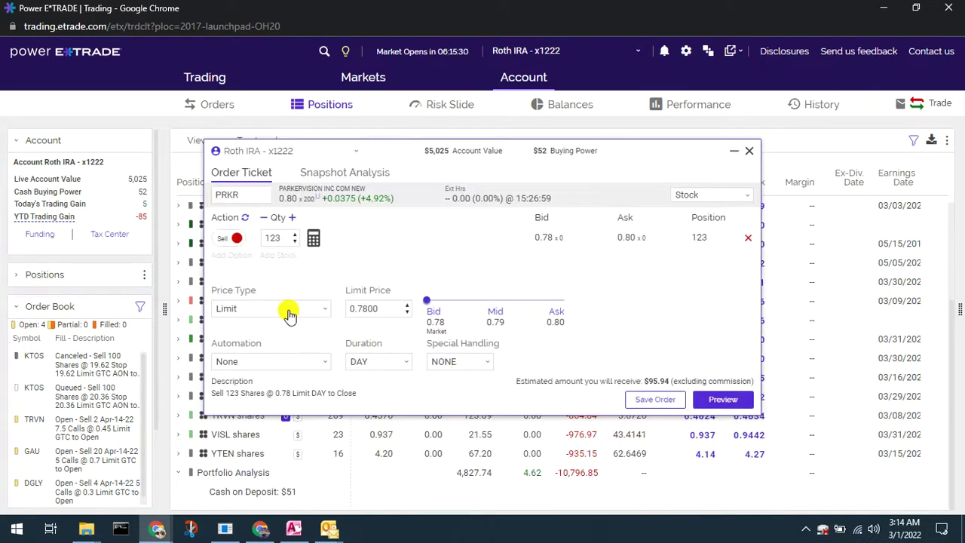
- Set the PRKR order's price type to Stop Limit on Quote with a 0.60 stop trigger
left_click(286, 311)
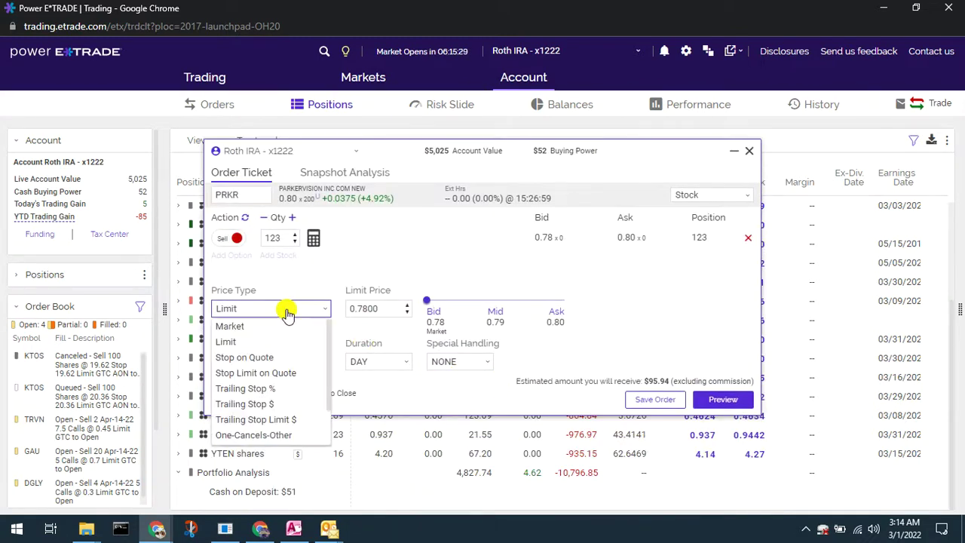
left_click(258, 374)
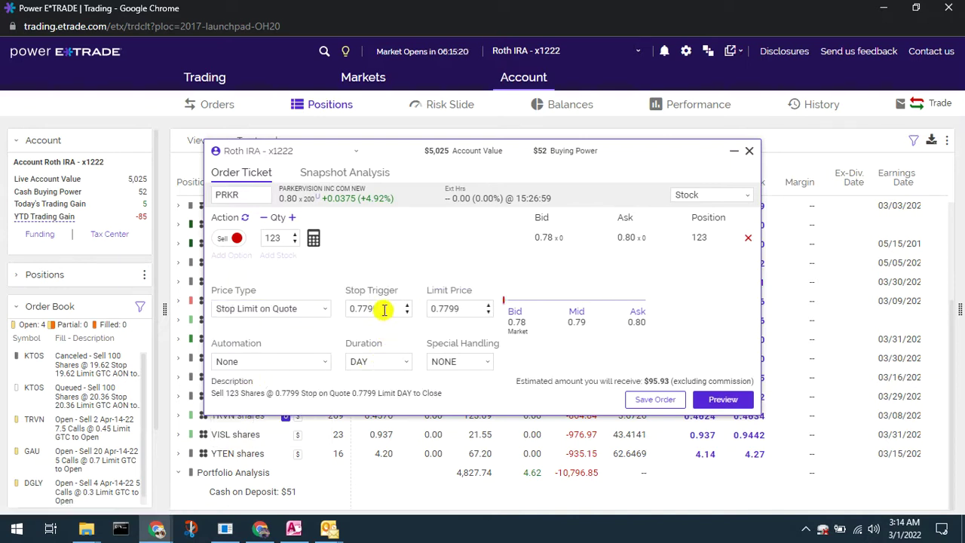
left_click_drag(387, 308, 361, 308)
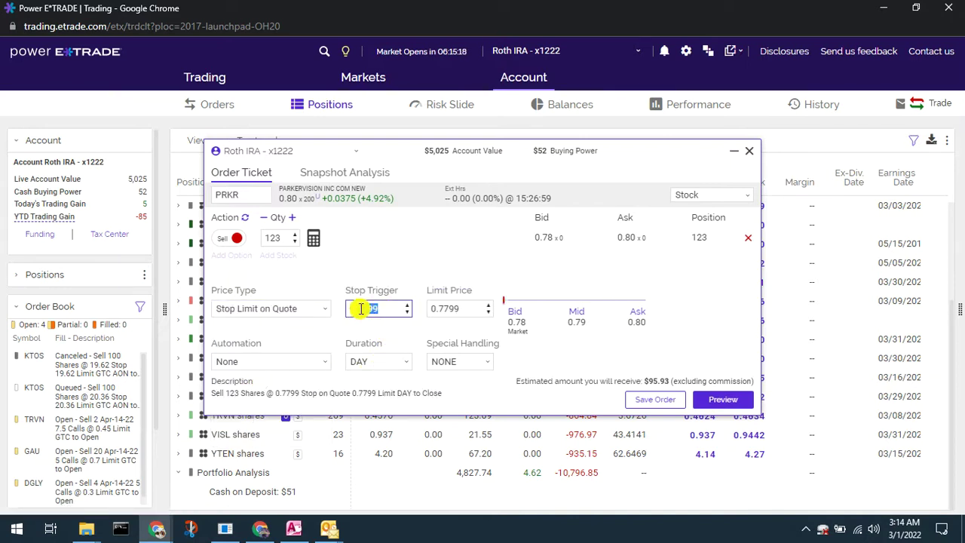
key("BackSpace")
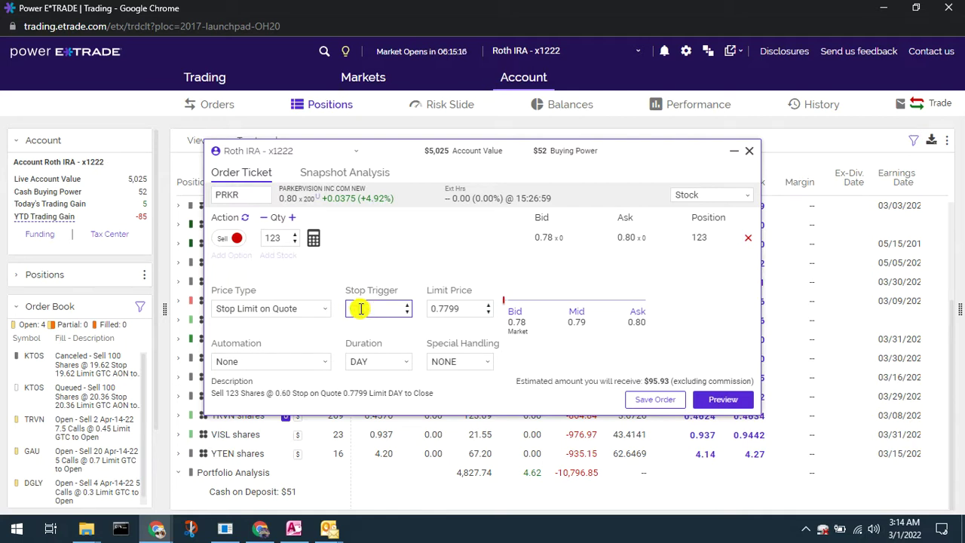
type("0.6")
- Set the PRKR order's limit price to 0.60
left_click(460, 309)
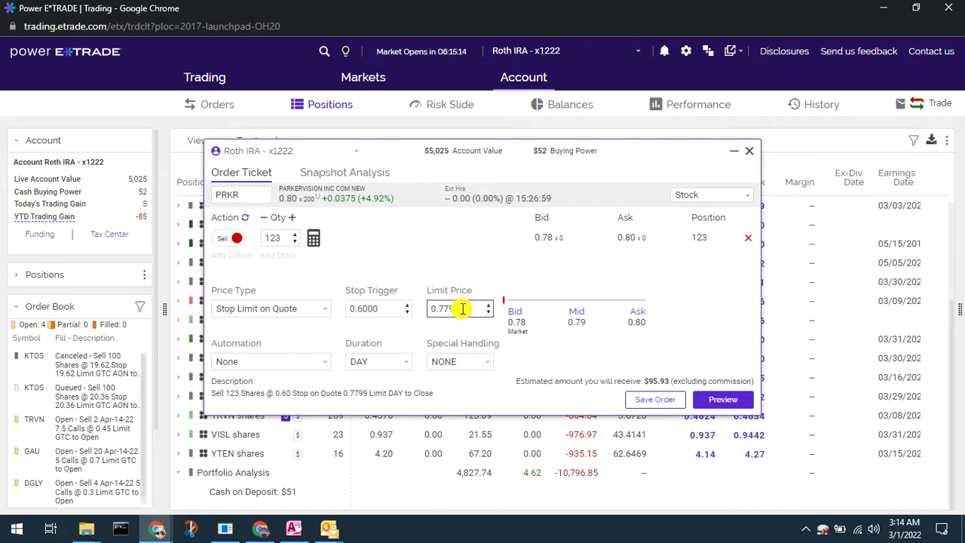
key("BackSpace")
key("BackSpace")
key("BackSpace")
key("BackSpace")
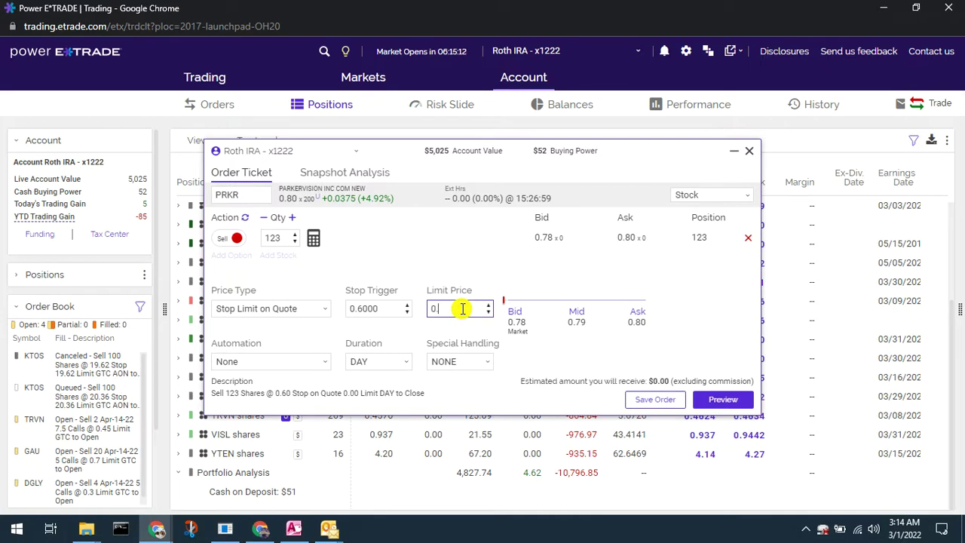
type("6")
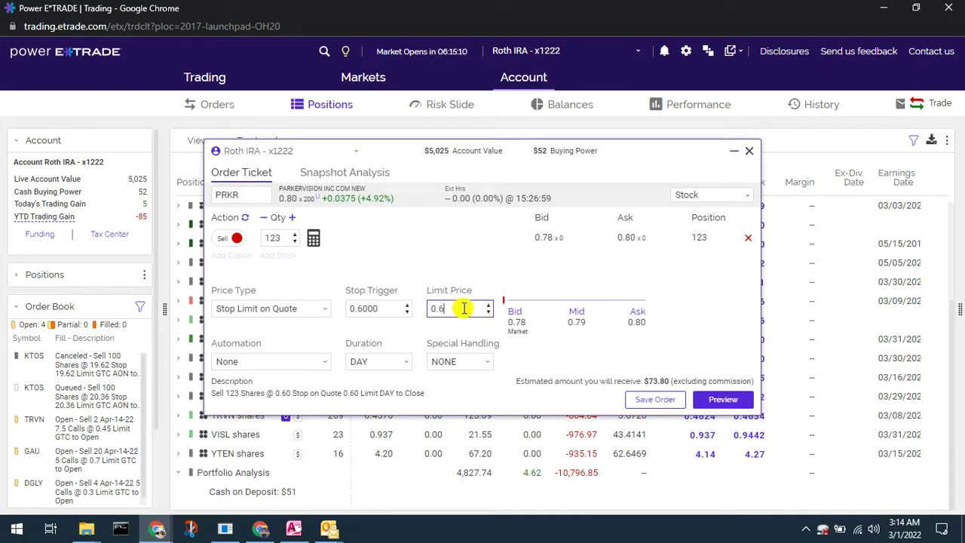
- Look over the PRKR order's duration options, preview the order and close it without sending
left_click(389, 365)
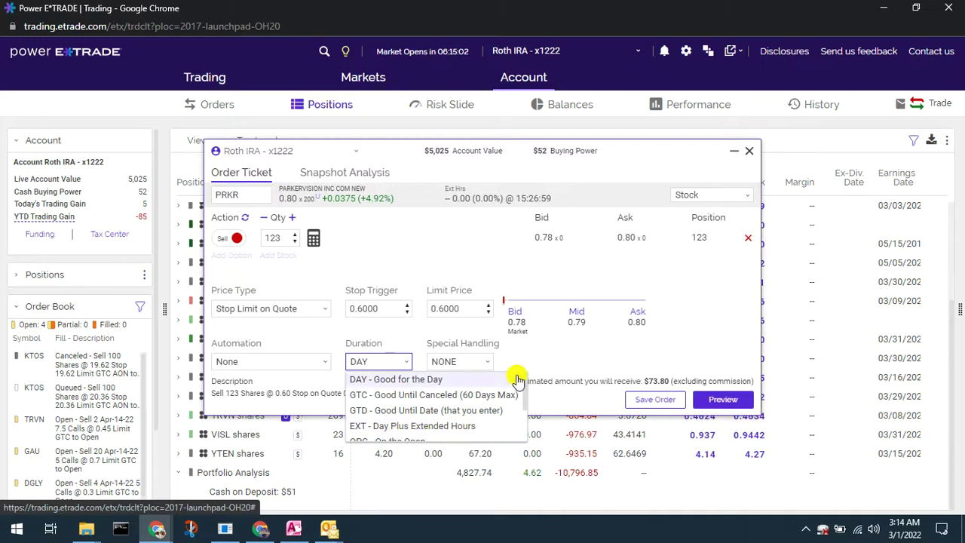
left_click(532, 348)
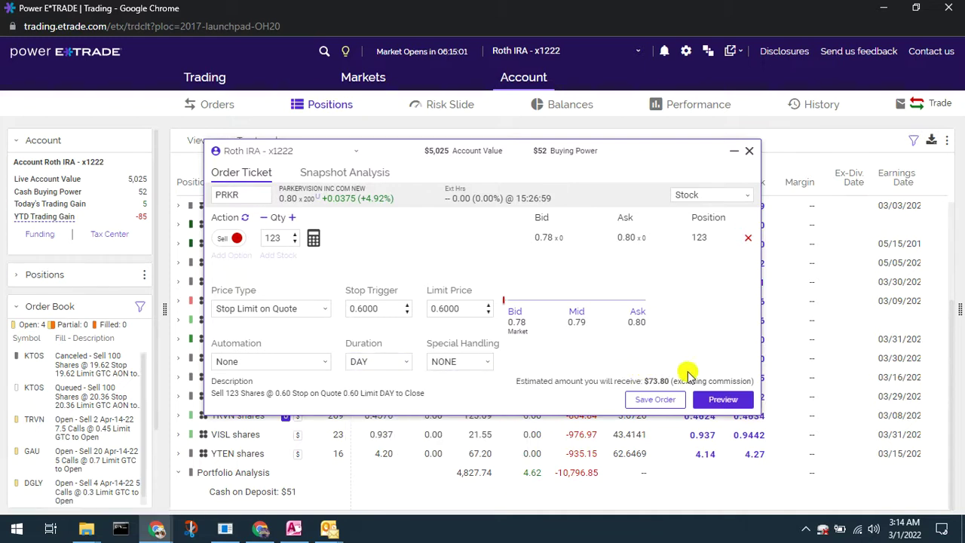
left_click(728, 401)
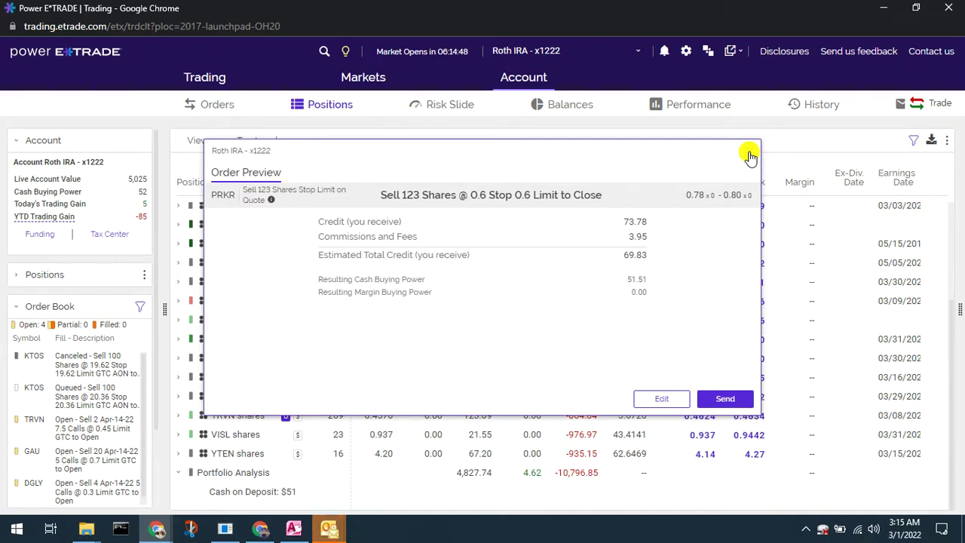
left_click(750, 156)
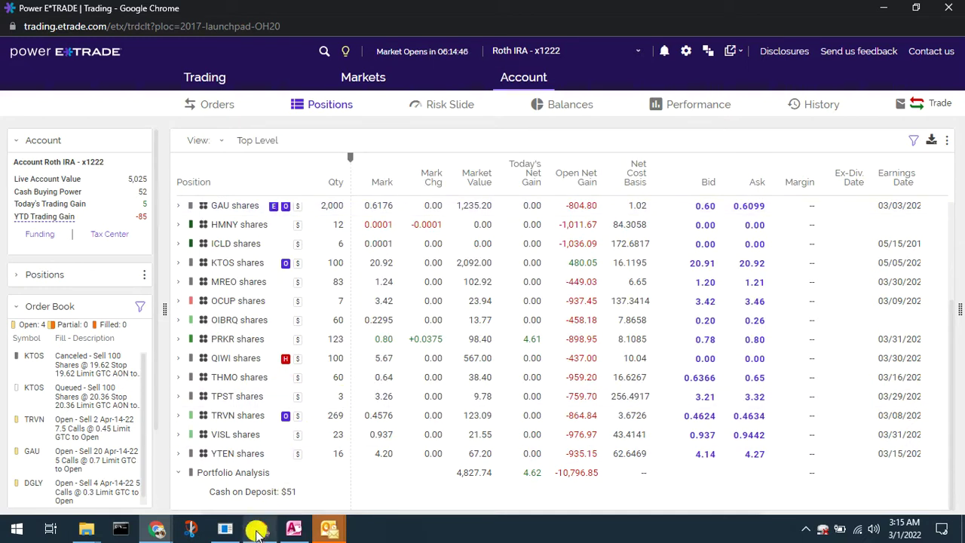
- Switch from Power E*TRADE to the Webull window showing the KTOS five-minute chart
mouse_move(160, 529)
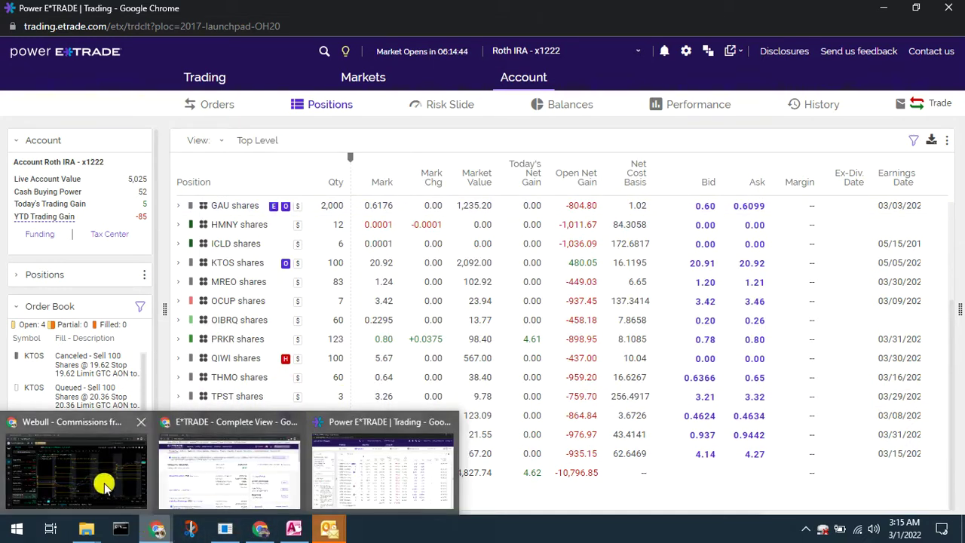
mouse_move(104, 485)
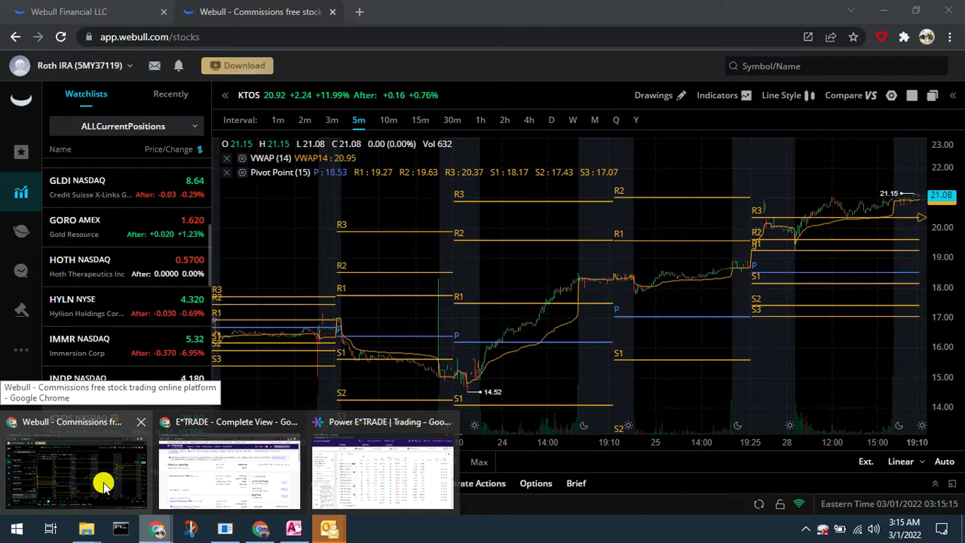
left_click(104, 485)
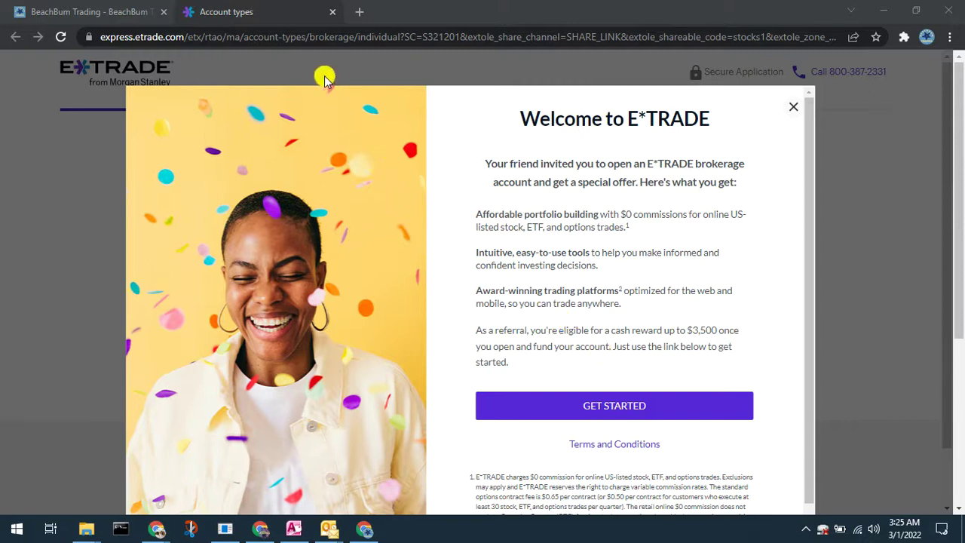
- Examine the trading platform referral links on the BeachBum Trading site and return to the E*TRADE account types page
left_click(91, 17)
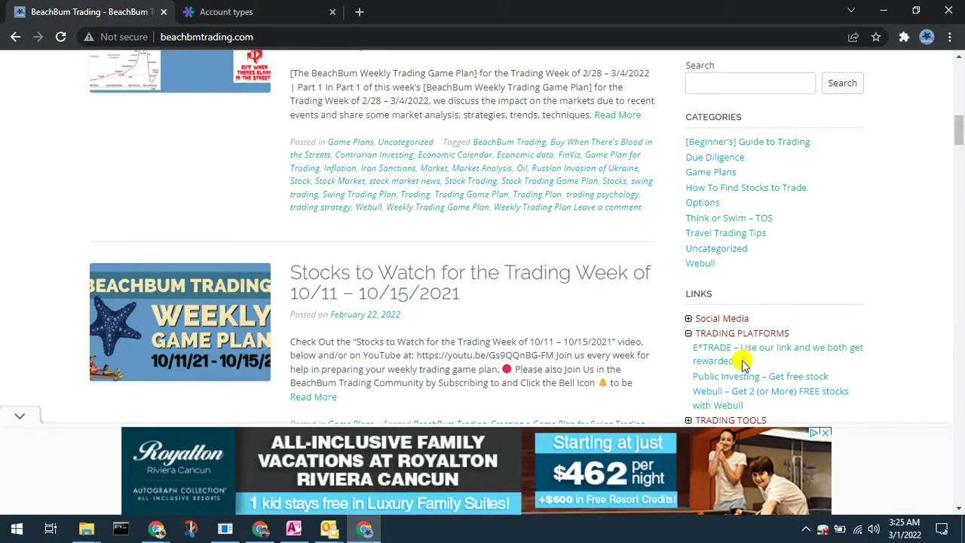
scroll(750, 360, "down", 2)
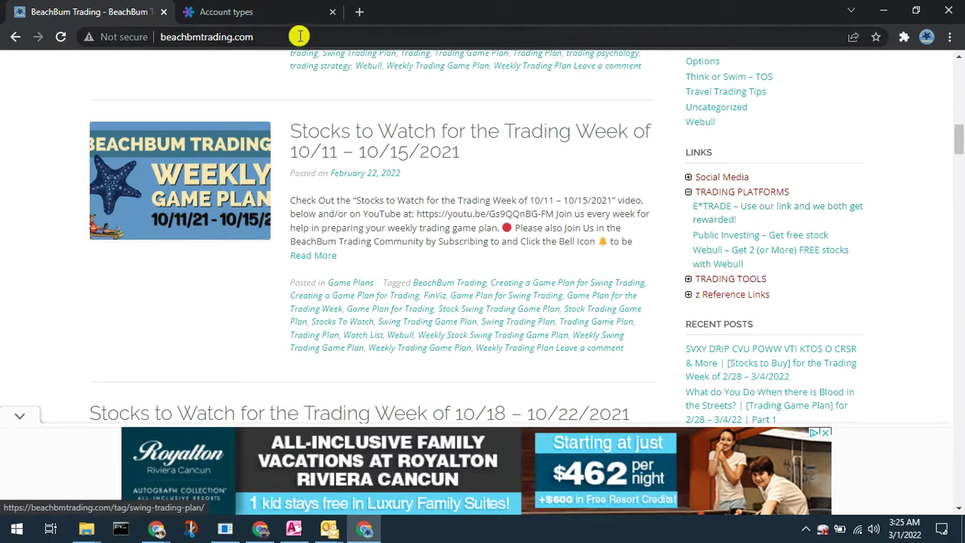
left_click(297, 11)
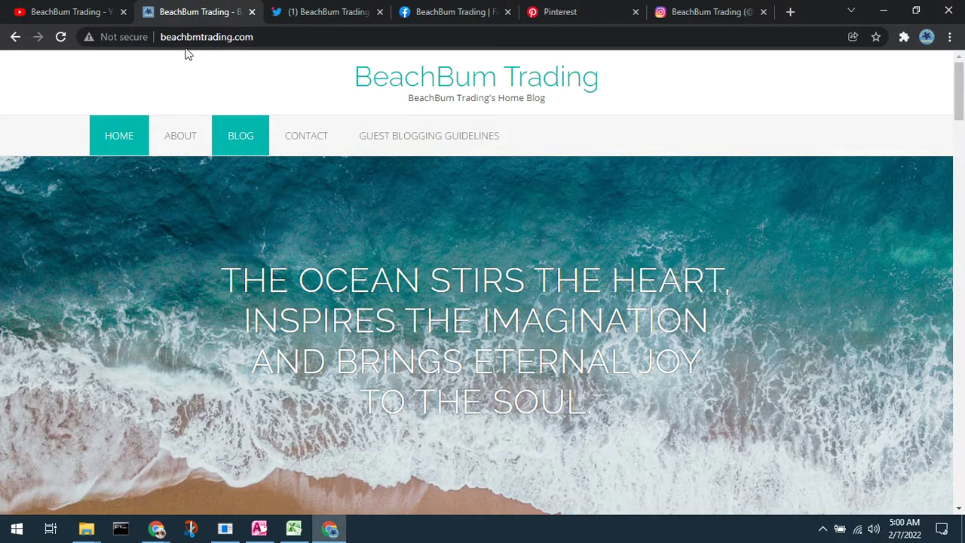
- Look through BeachBum Trading's Twitter, Facebook, Pinterest and Instagram pages, and return to its YouTube page
left_click(337, 12)
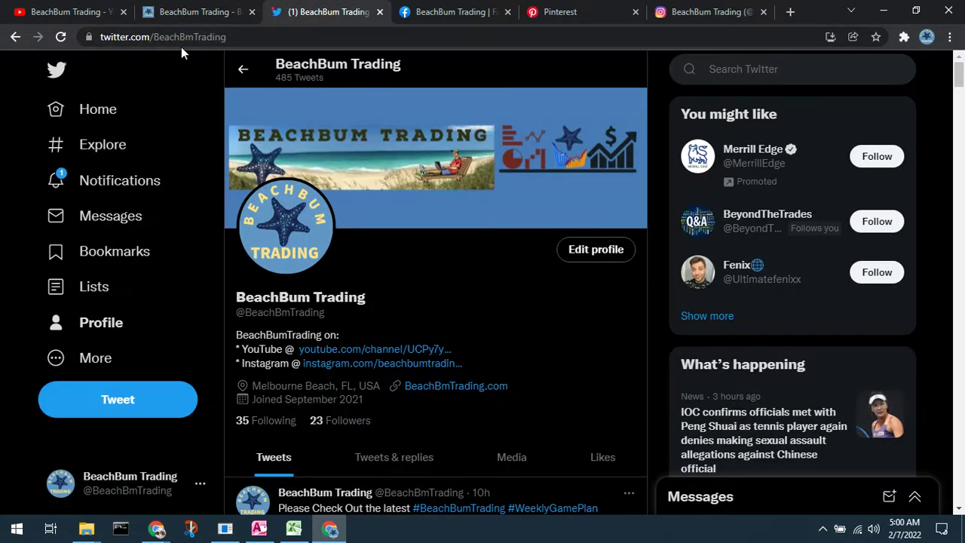
left_click(445, 17)
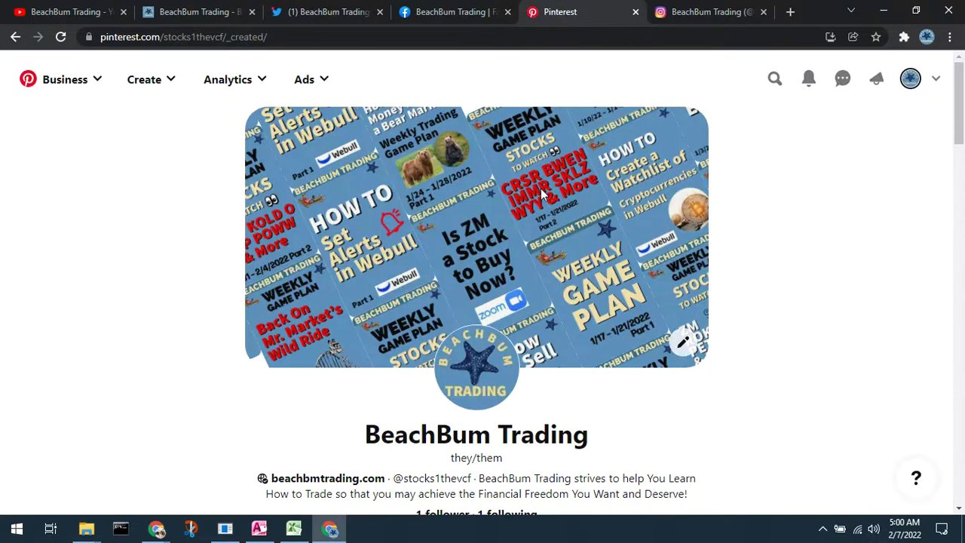
left_click(700, 15)
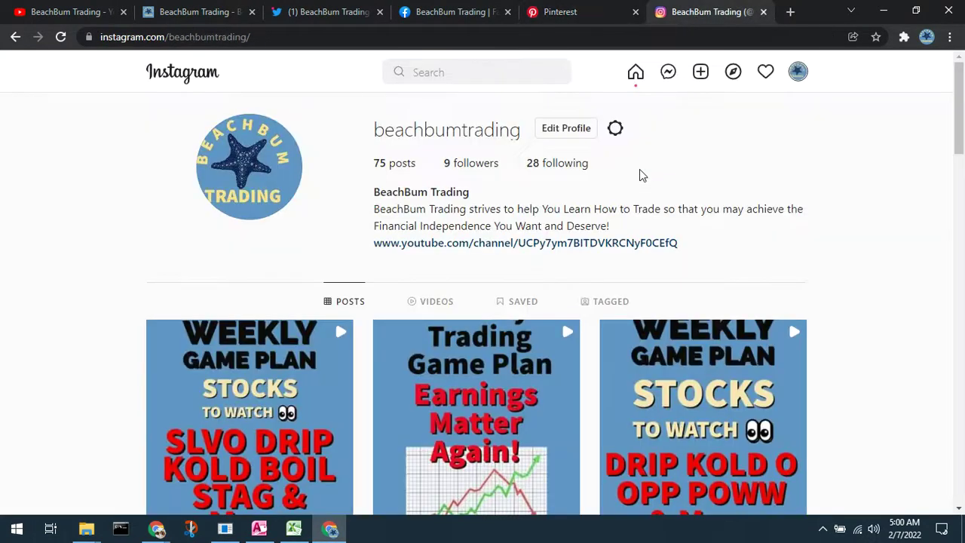
left_click(90, 12)
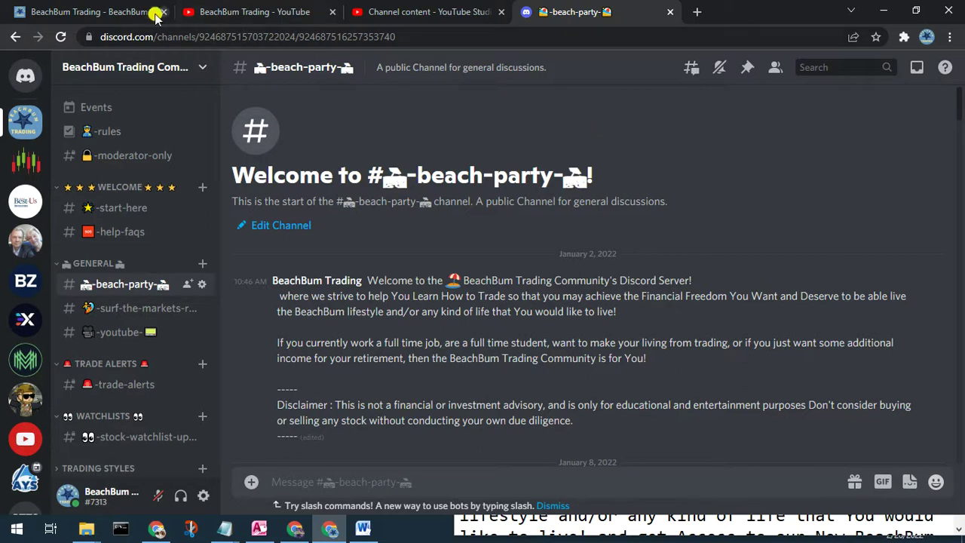
- Review the social media links on the BeachBum Trading site and its YouTube About page, and return to the Discord beach-party channel
left_click(130, 13)
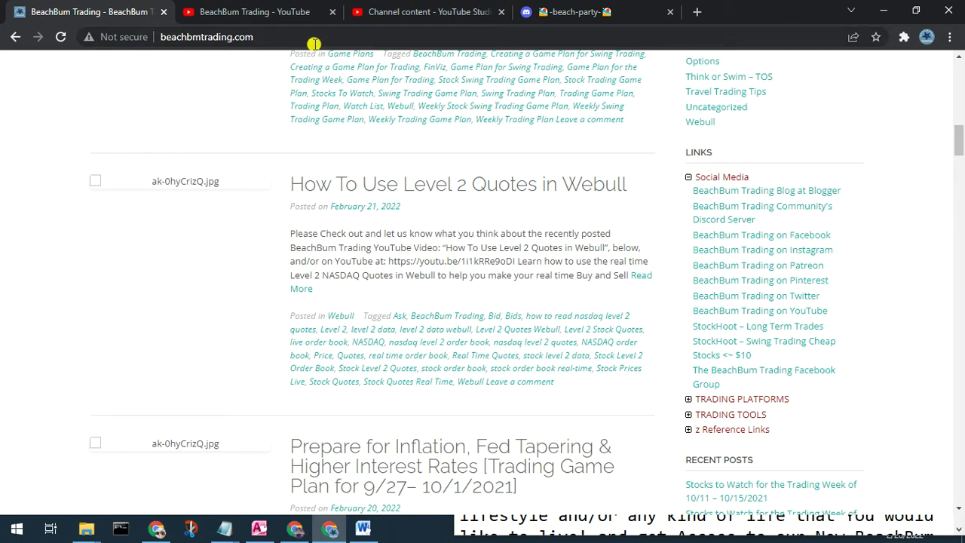
left_click(249, 11)
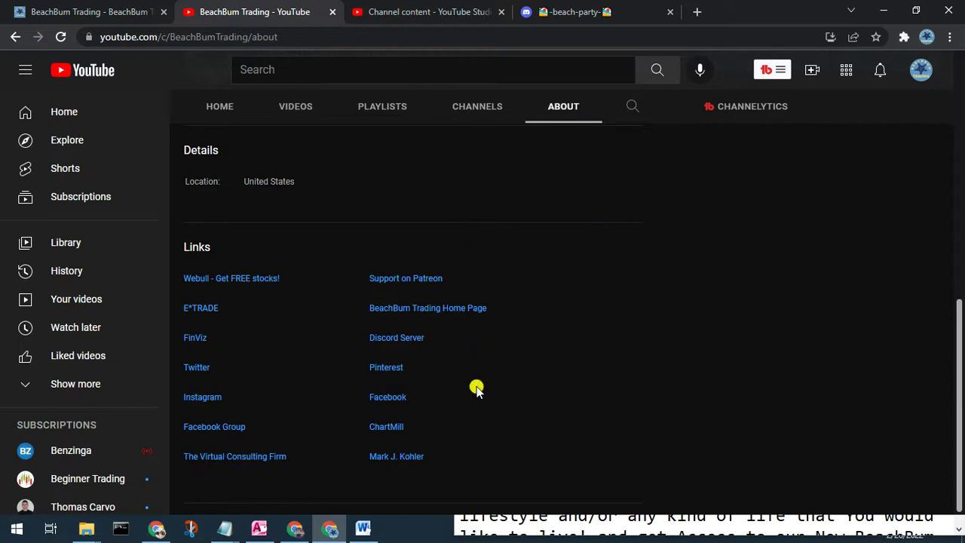
left_click(567, 13)
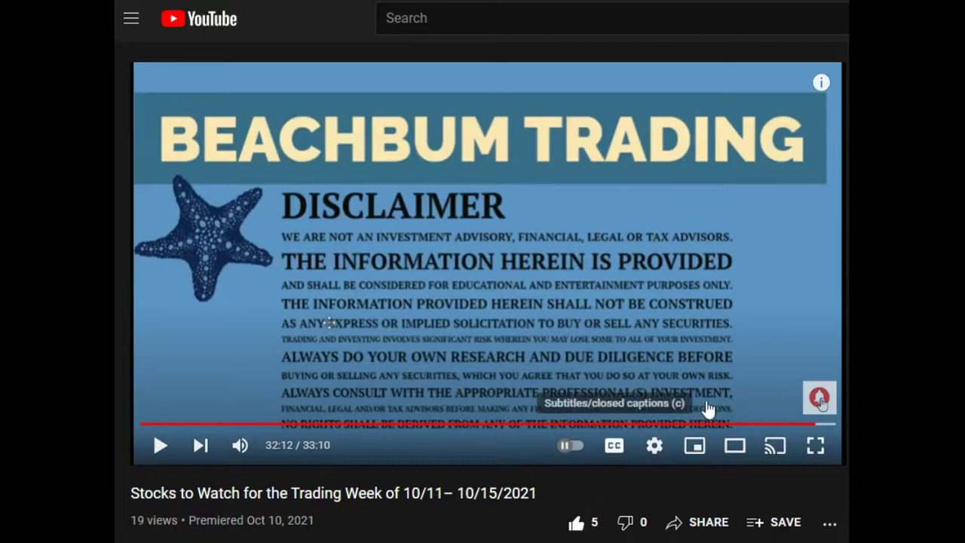
- Open the public comment field under the Stocks to Watch 10/11–10/15/2021 video, and return to the video player
mouse_move(820, 404)
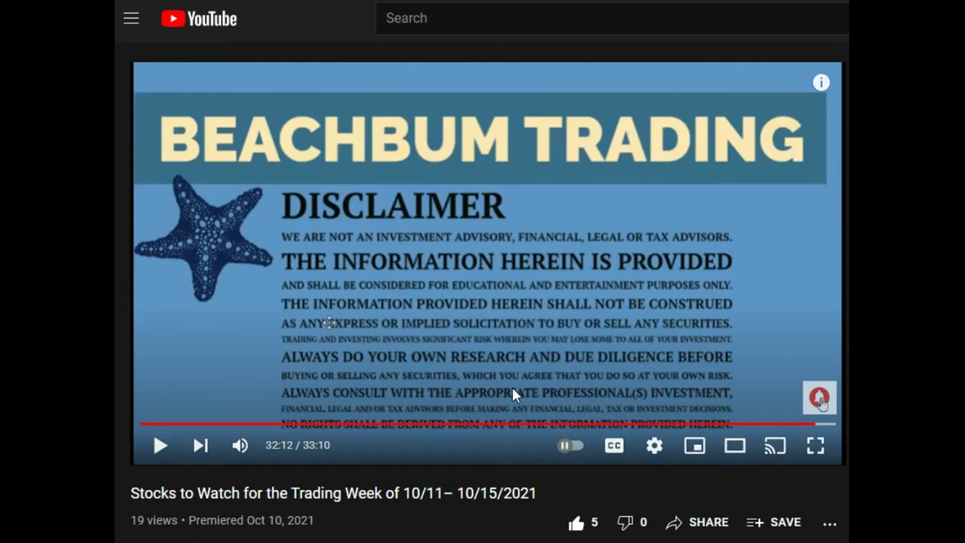
scroll(512, 393, "down", 5)
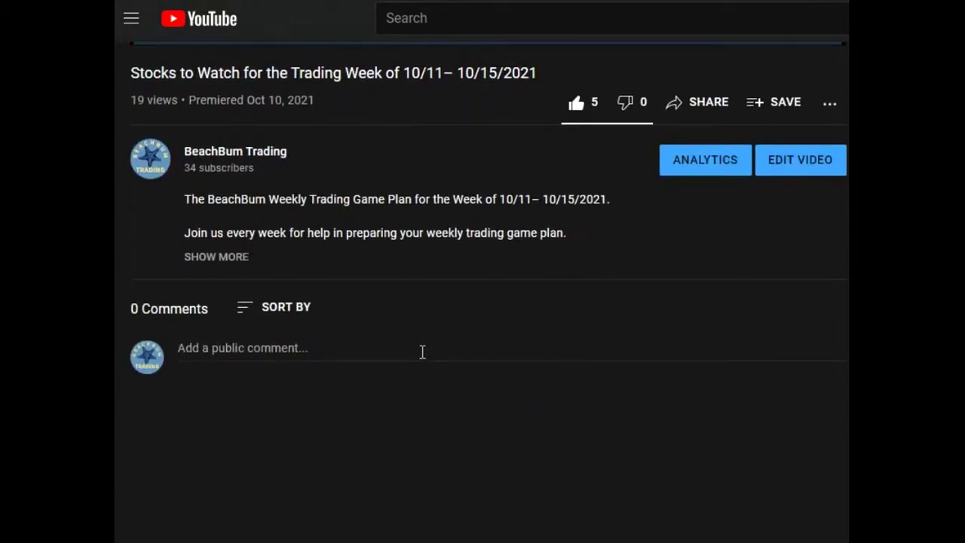
left_click(422, 347)
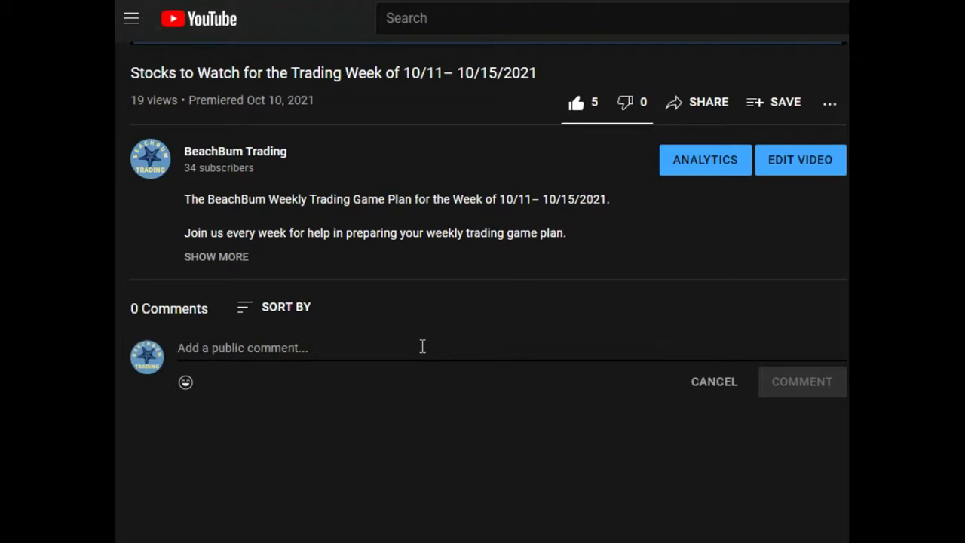
scroll(422, 346, "up", 5)
scroll(422, 347, "up", 1)
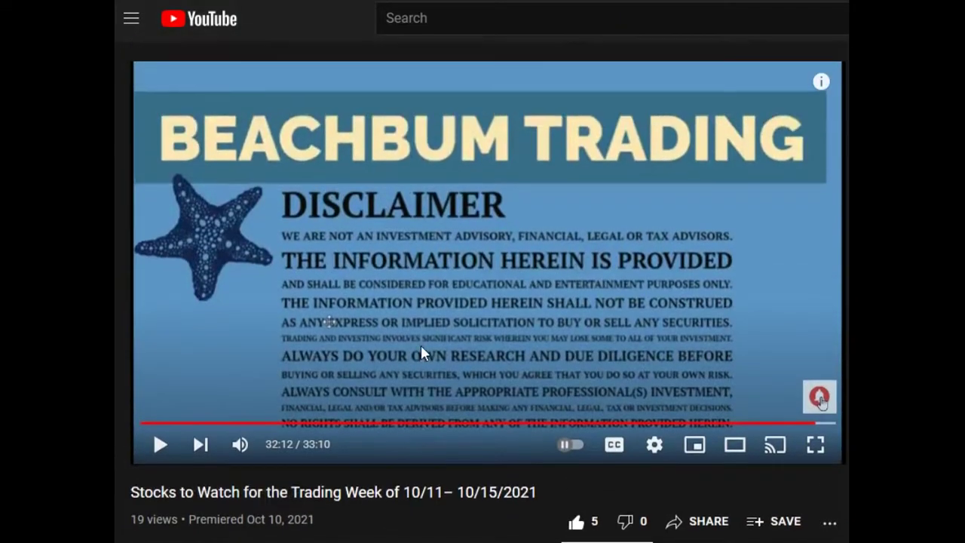